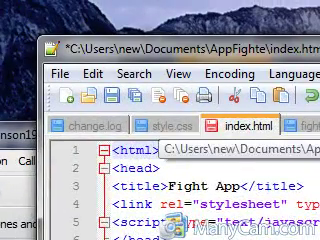
left_click(165, 125)
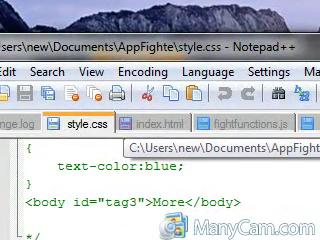
left_click(160, 124)
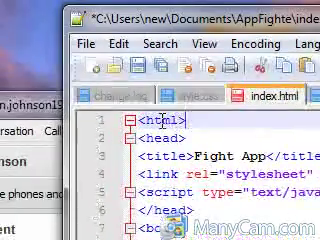
Change the line 8 div's id to top_Bar, checking the surrounding head, br and leftSide markup
left_click(160, 137)
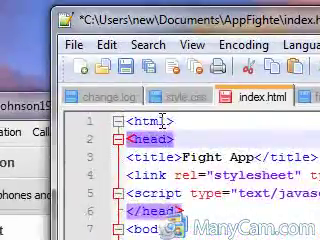
left_click(163, 118)
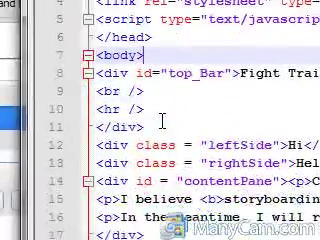
double_click(160, 120)
left_click(162, 121)
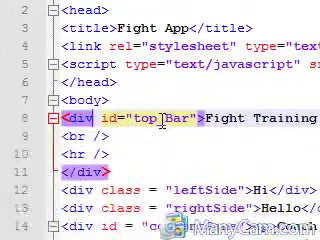
type("_")
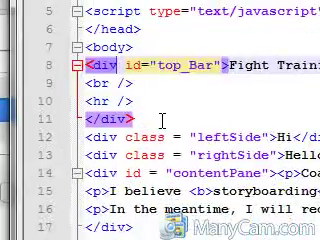
left_click(162, 120)
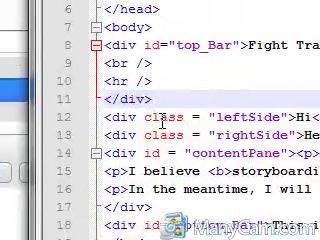
left_click(162, 121)
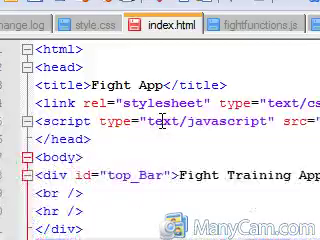
key("ctrl+Page_Up")
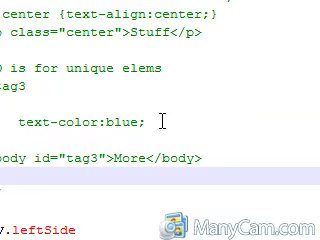
scroll(162, 121, "up", 3)
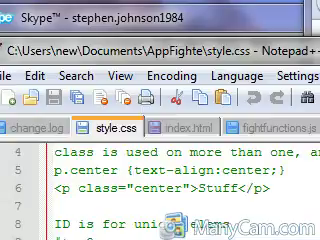
left_click(177, 128)
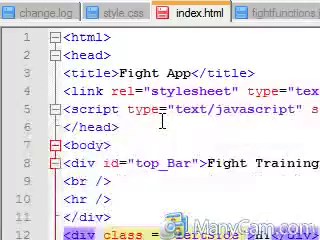
scroll(162, 121, "down", 3)
scroll(162, 121, "down", 3)
scroll(162, 121, "down", 2)
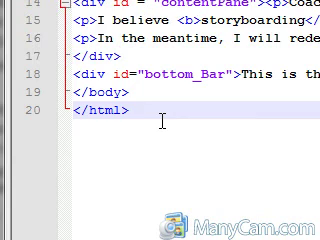
After </html>, add a new <html> tag and a head block containing <title>Title</title>
key("Return")
key("Return")
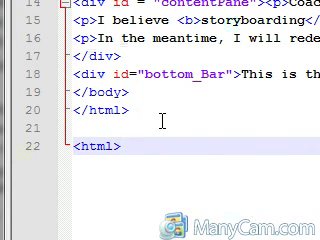
key("Return")
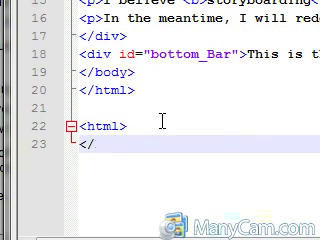
type("</html>")
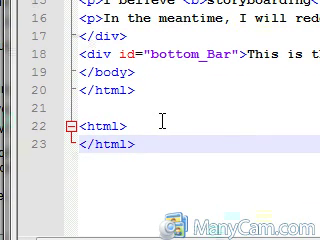
key("Return")
type("<head>")
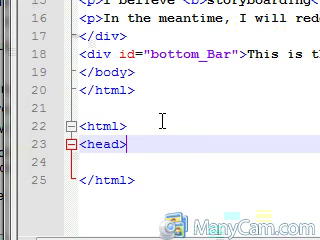
key("Return")
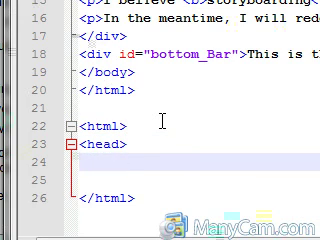
key("Return")
type("</head>")
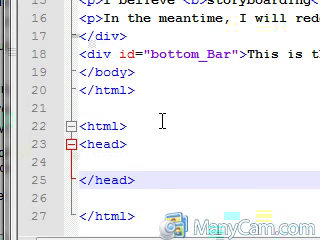
key("Up")
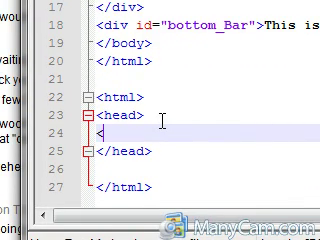
type("title>Title</title>")
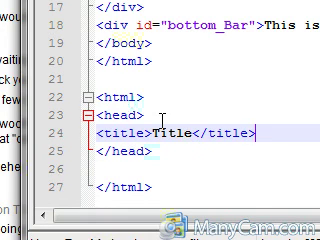
Below the head, add an empty <body></body> and the closing </html> tag
key("Down")
key("Down")
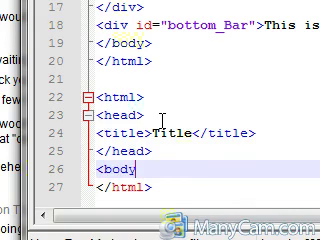
type(">")
key("Return")
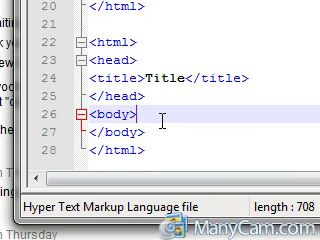
key("Return")
type("Th")
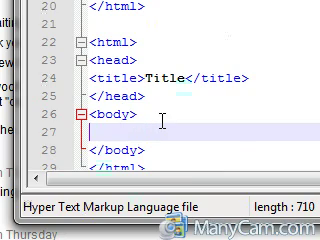
key("BackSpace")
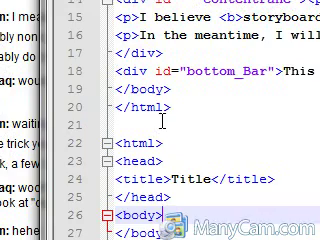
Delete the skeleton on lines 22–28, plus the leftover character and blank line
left_click(163, 120)
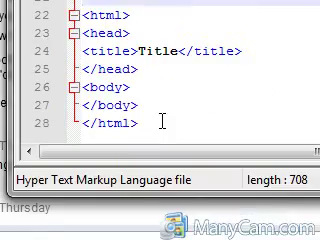
mouse_move(163, 121)
left_mouse_down()
mouse_move(158, 124)
mouse_move(152, 120)
left_mouse_up()
key("Delete")
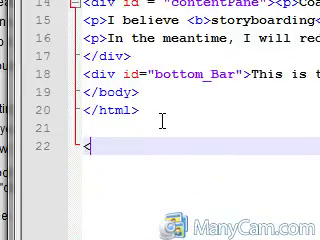
key("BackSpace")
key("BackSpace")
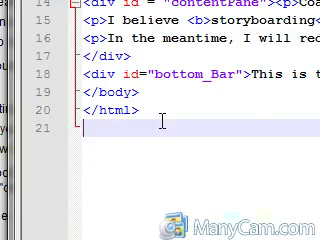
key("BackSpace")
scroll(162, 121, "up", 5)
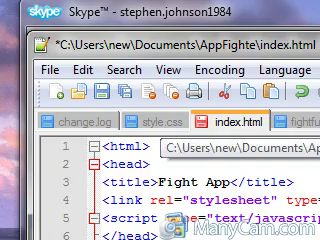
In style.css, review div.leftSide's float, width, height and #dddddd background, then div.rightSide
left_click(158, 121)
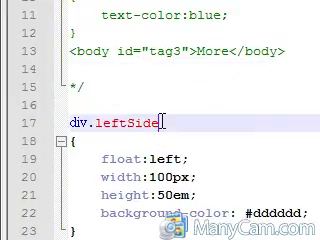
left_click(163, 122)
left_click(162, 121)
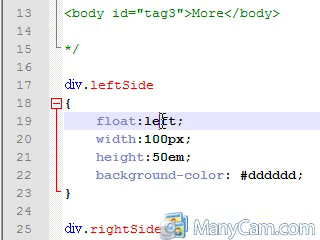
left_click(163, 123)
left_click(162, 116)
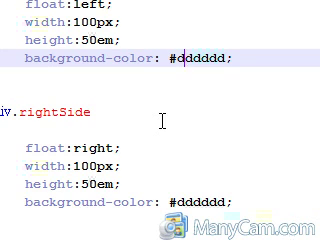
scroll(162, 121, "down", 3)
scroll(162, 121, "up", 3)
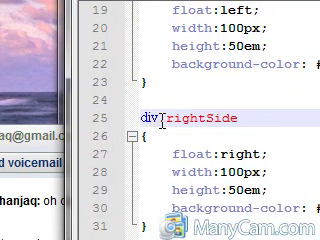
type(".")
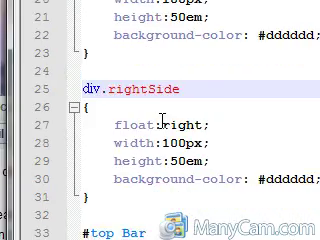
scroll(161, 120, "down", 1)
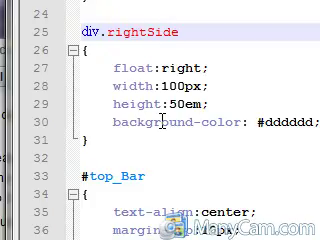
scroll(161, 121, "down", 1)
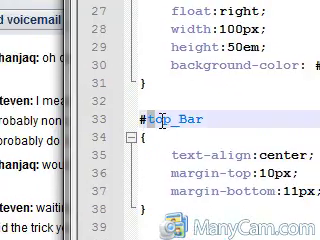
Correct the selector to div.rightSide, look over the #top_Bar rule, and return to index.html
double_click(161, 121)
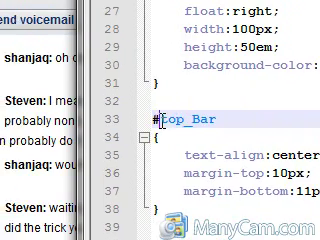
left_click(161, 121)
scroll(161, 121, "down", 3)
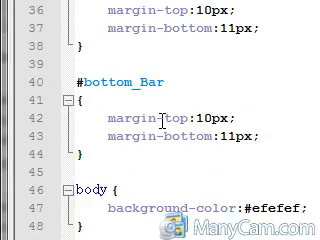
scroll(161, 121, "down", 1)
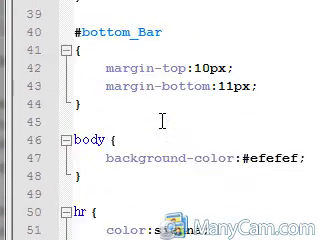
key("ctrl+Page_Down")
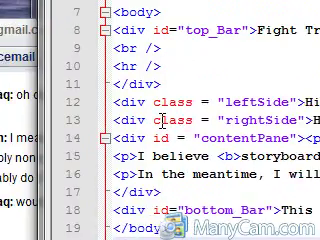
left_click(160, 121)
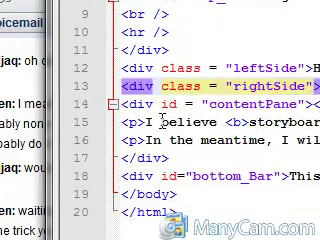
left_click(160, 121)
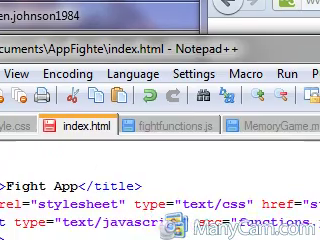
left_click(165, 125)
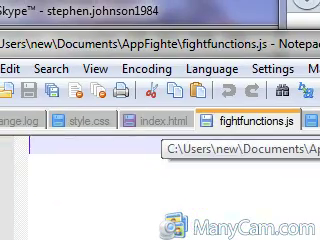
left_click(160, 121)
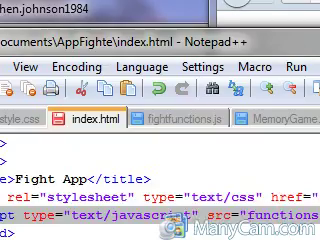
left_click(180, 118)
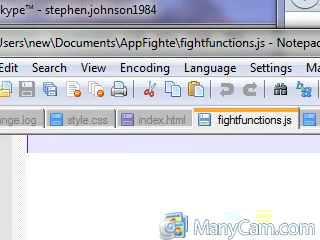
left_click(158, 120)
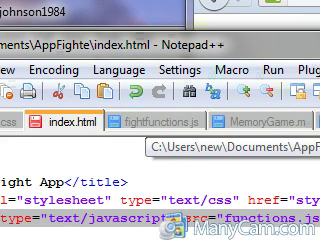
left_click(155, 121)
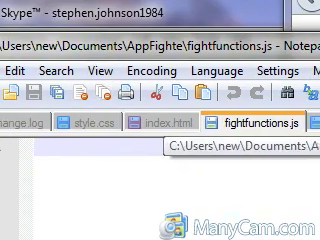
left_click(160, 124)
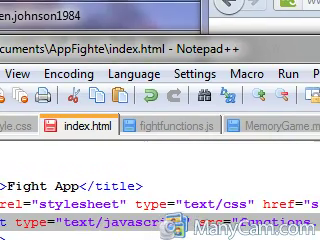
key("ctrl+Page_Down")
key("ctrl+Page_Up")
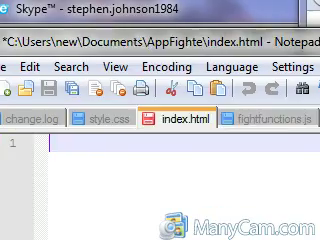
key("ctrl+Page_Up")
key("ctrl+Page_Down")
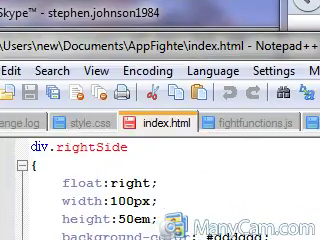
key("ctrl+Page_Down")
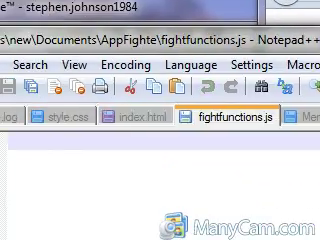
key("ctrl+Page_Up")
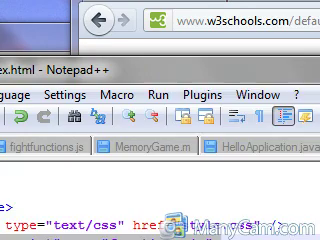
left_click(158, 94)
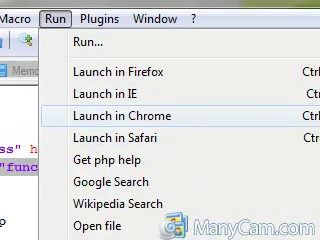
Open index.html in Chrome using Run > Launch in Chrome
left_click(160, 118)
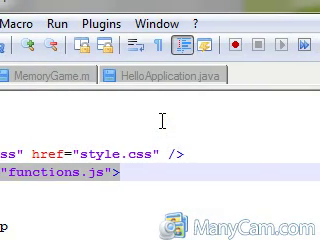